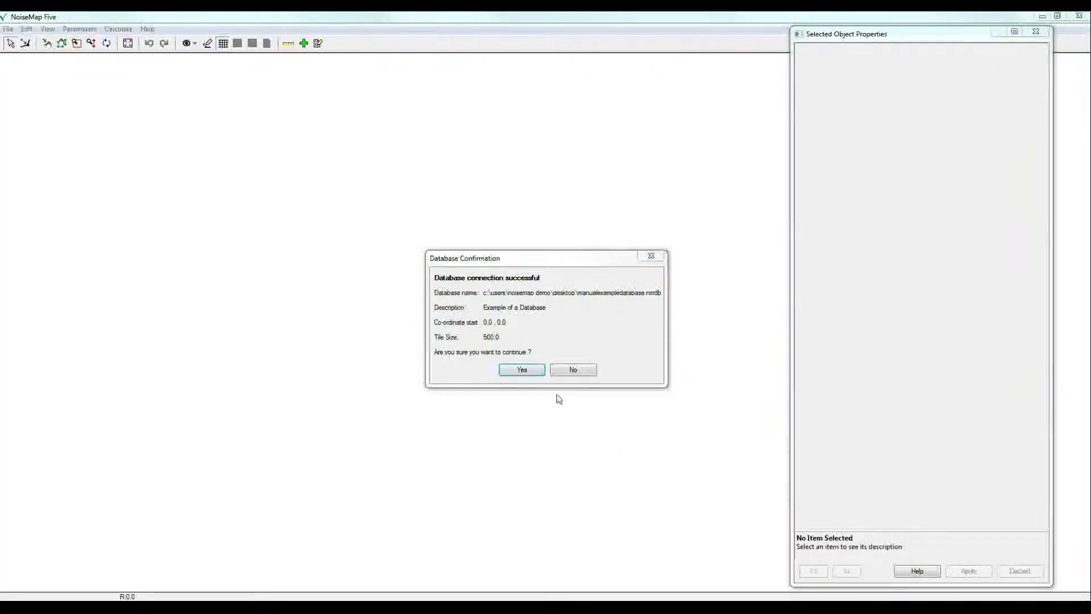
Confirm the connection to the example database manualexampledatabase.nmdb.
{"action": "left_click", "coordinate": [527, 372]}
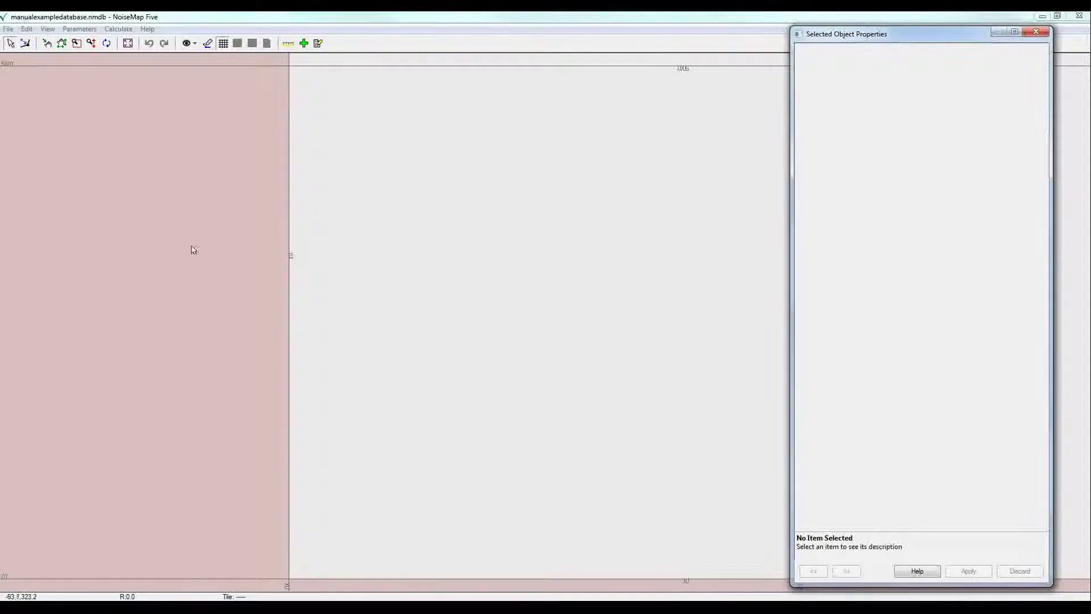
Preview Base Scenario's tiles in the Database Previewer, moved to the upper right.
{"action": "left_click", "coordinate": [9, 29]}
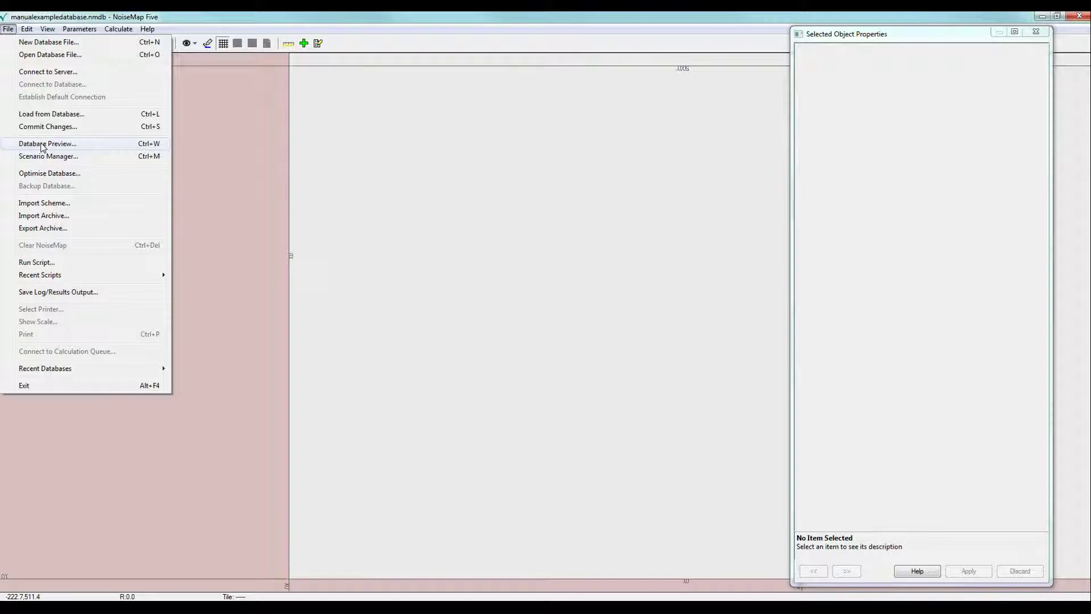
{"action": "left_click", "coordinate": [42, 147]}
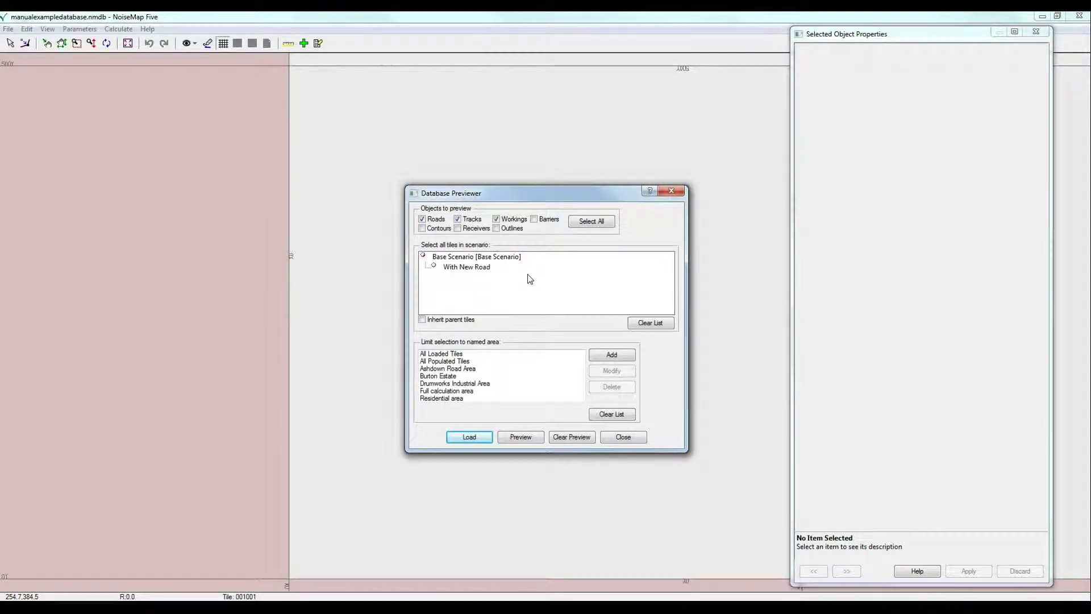
{"action": "left_click", "coordinate": [480, 257]}
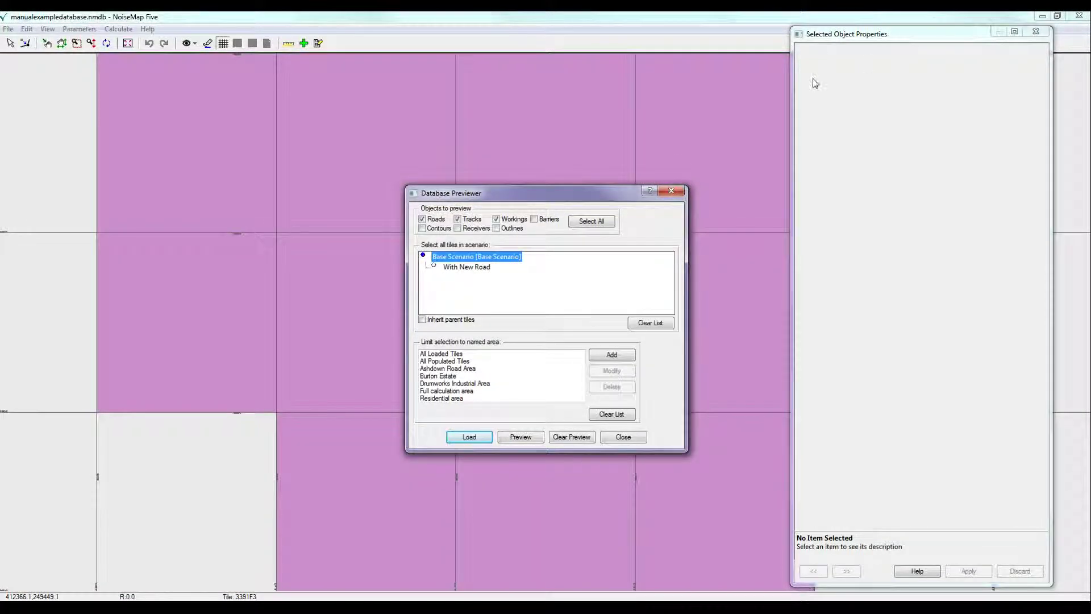
{"action": "left_click_drag", "start_coordinate": [914, 36], "coordinate": [968, 27]}
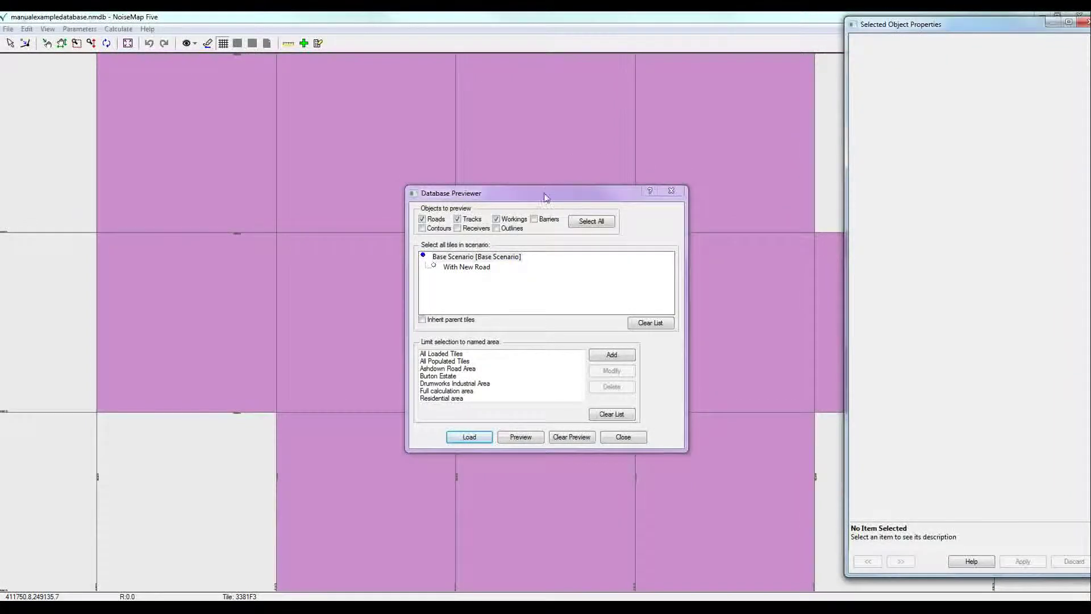
{"action": "left_click_drag", "start_coordinate": [544, 197], "coordinate": [938, 81]}
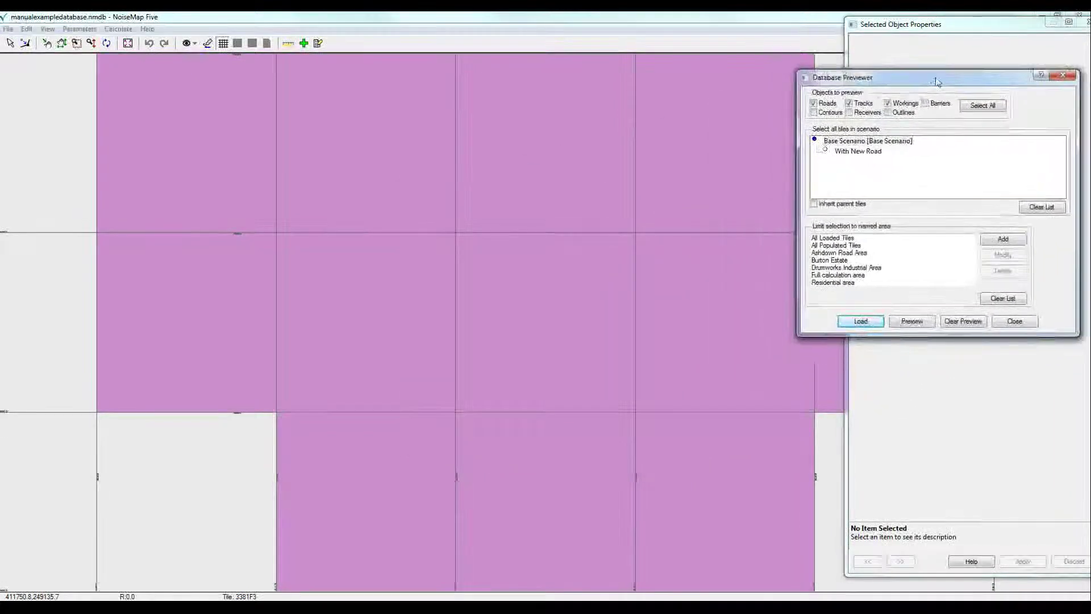
Load the Base Scenario tiles from the Database Previewer onto the map.
{"action": "left_click", "coordinate": [860, 322]}
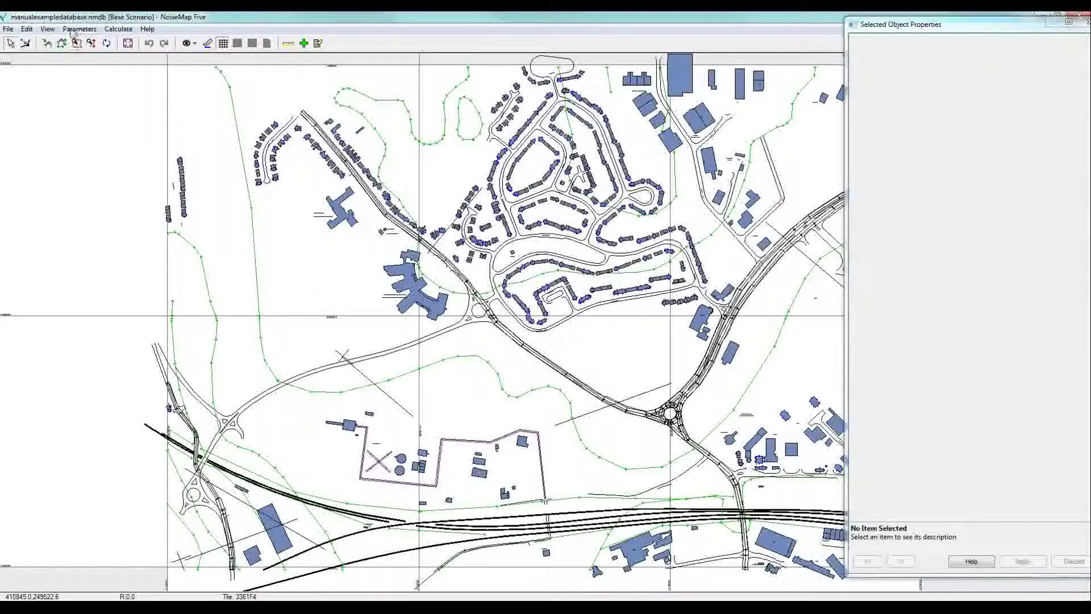
Turn on View-as-Colour for all objects by Height and update the map view.
{"action": "left_click", "coordinate": [45, 30]}
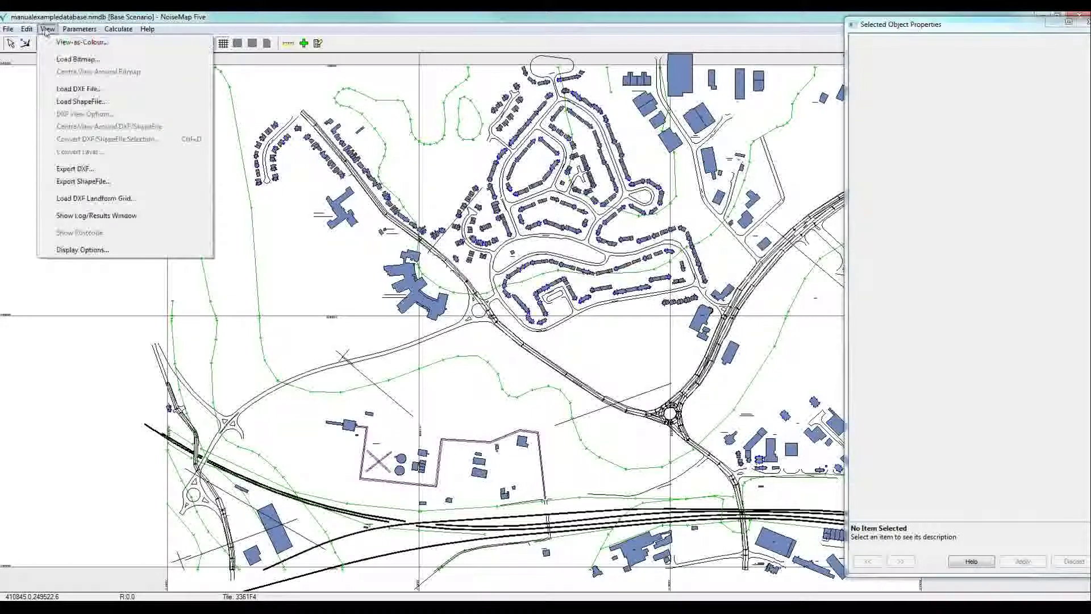
{"action": "left_click", "coordinate": [64, 45]}
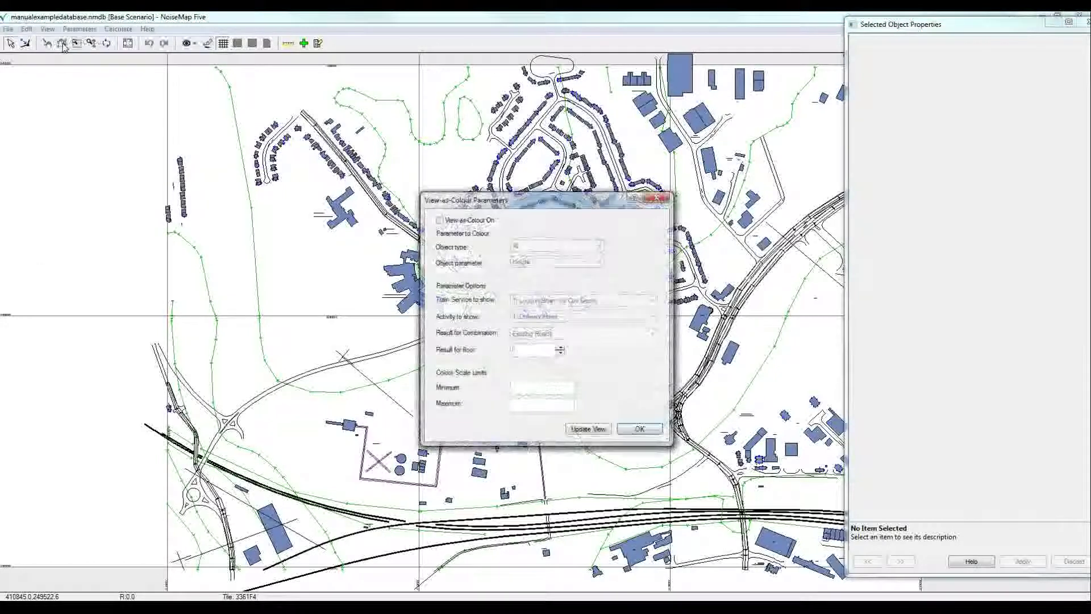
{"action": "left_click", "coordinate": [440, 221]}
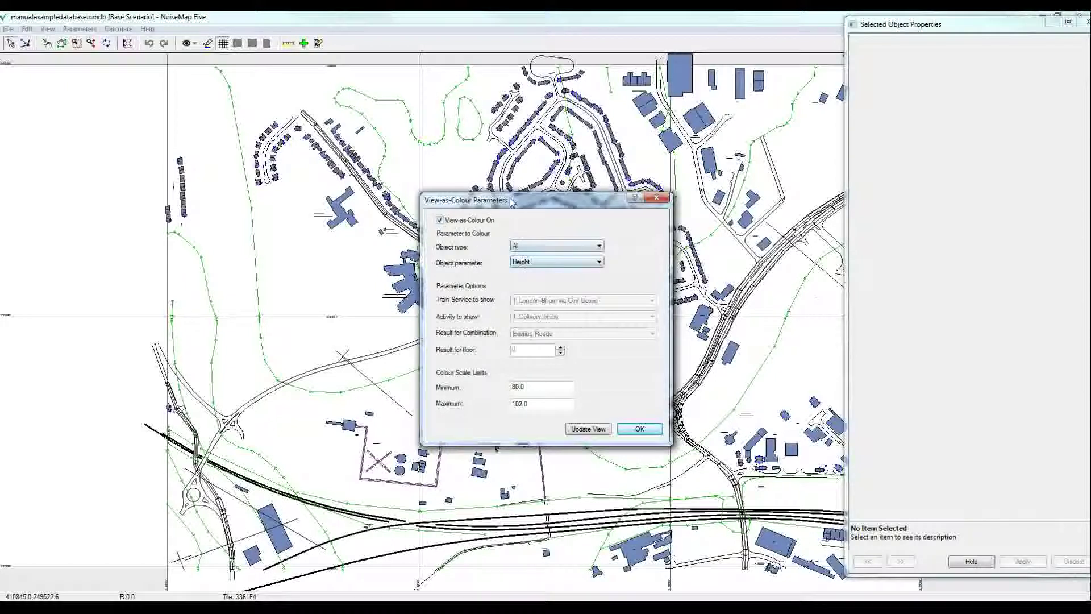
{"action": "left_click_drag", "start_coordinate": [517, 202], "coordinate": [886, 79]}
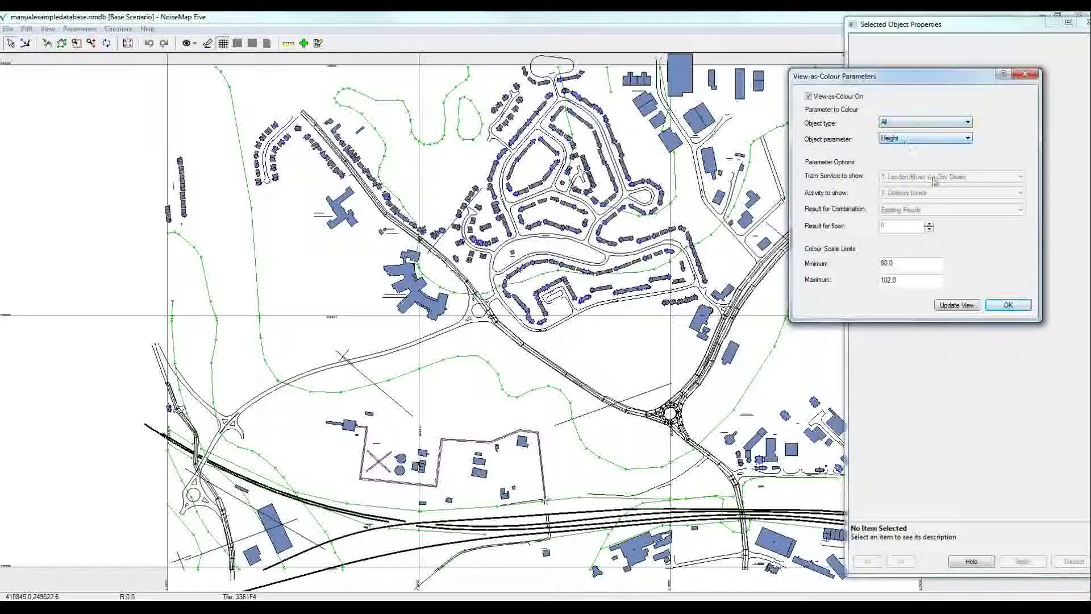
{"action": "left_click", "coordinate": [966, 306]}
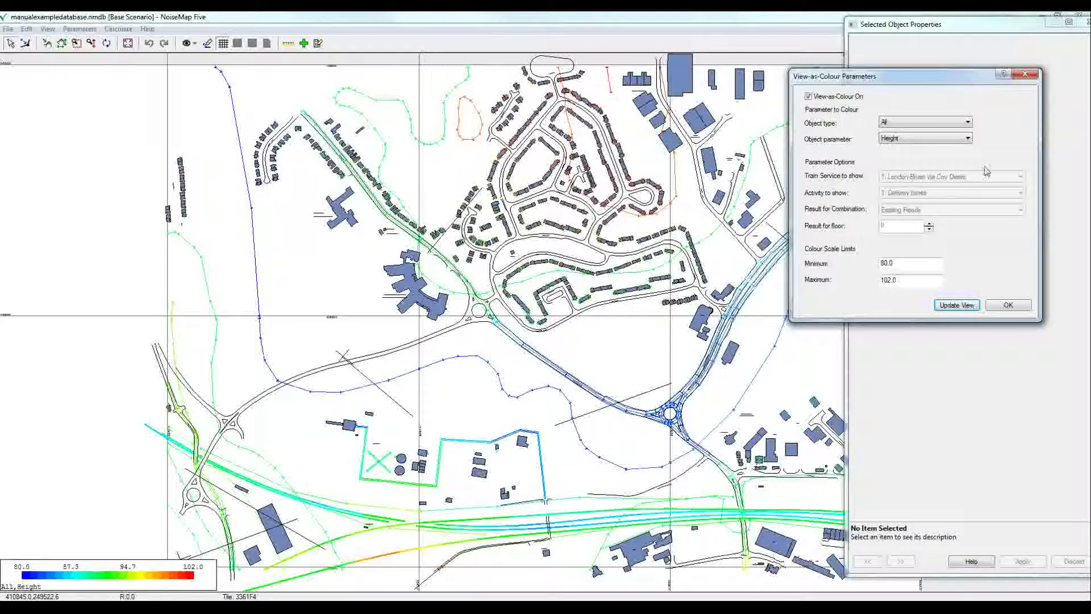
Switch the colouring to Road Segments by Category and update the view.
{"action": "left_click", "coordinate": [968, 123]}
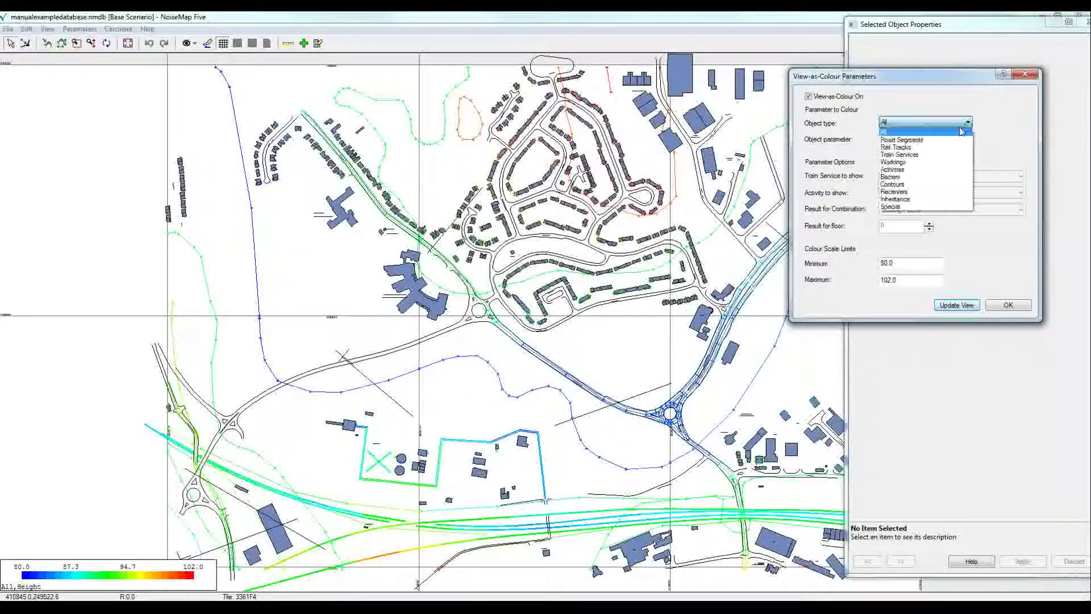
{"action": "scroll", "coordinate": [960, 134], "scroll_direction": "up", "scroll_amount": 2}
{"action": "left_click", "coordinate": [948, 142]}
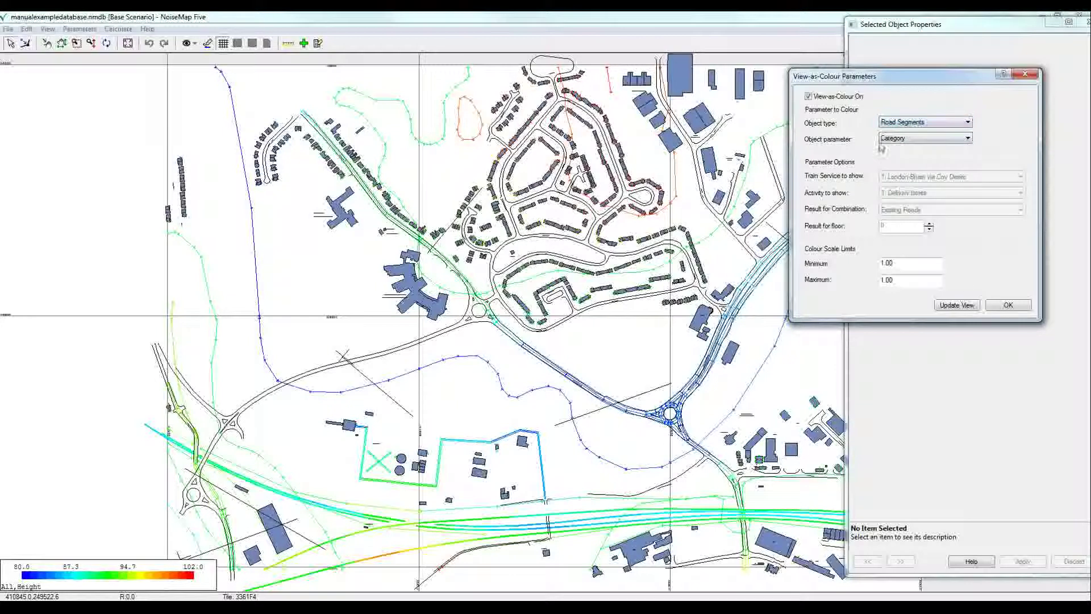
{"action": "left_click", "coordinate": [957, 305]}
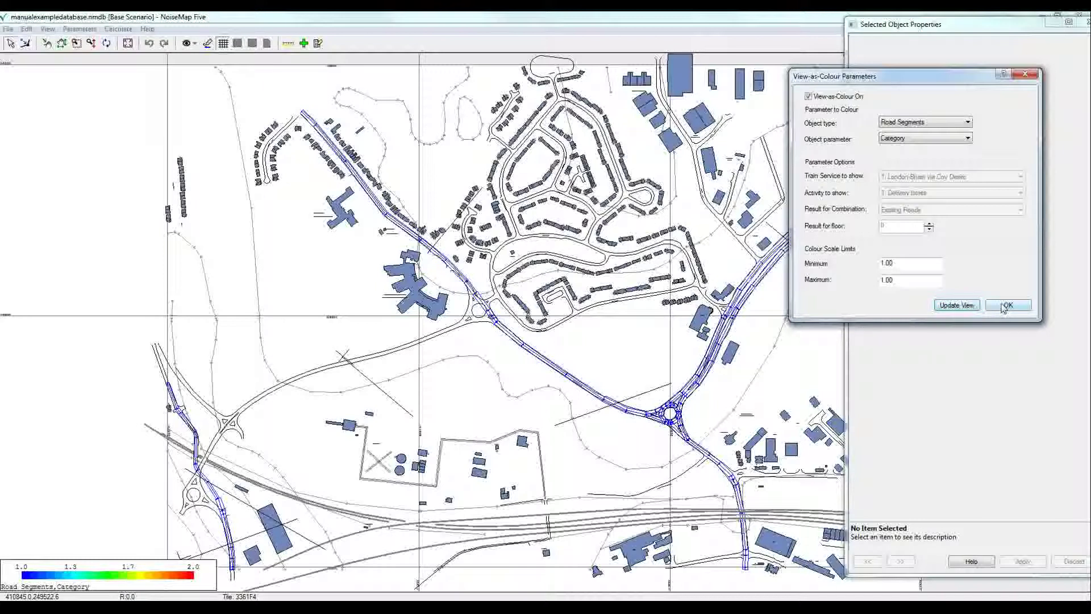
Close the colour settings and preview the With New Road scenario in the Database Previewer.
{"action": "left_click", "coordinate": [1004, 306]}
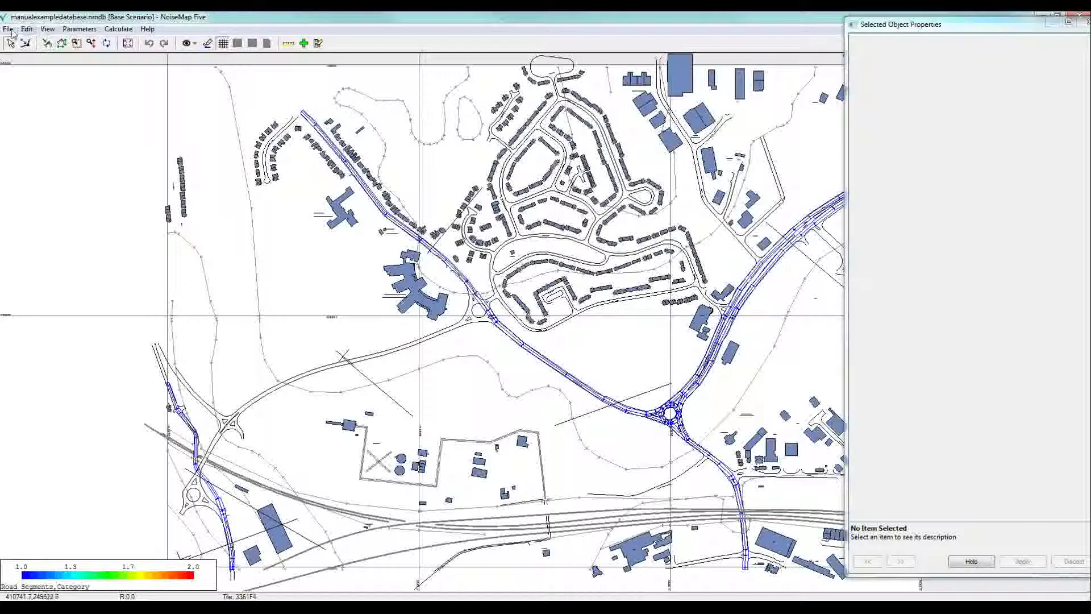
{"action": "left_click", "coordinate": [9, 29]}
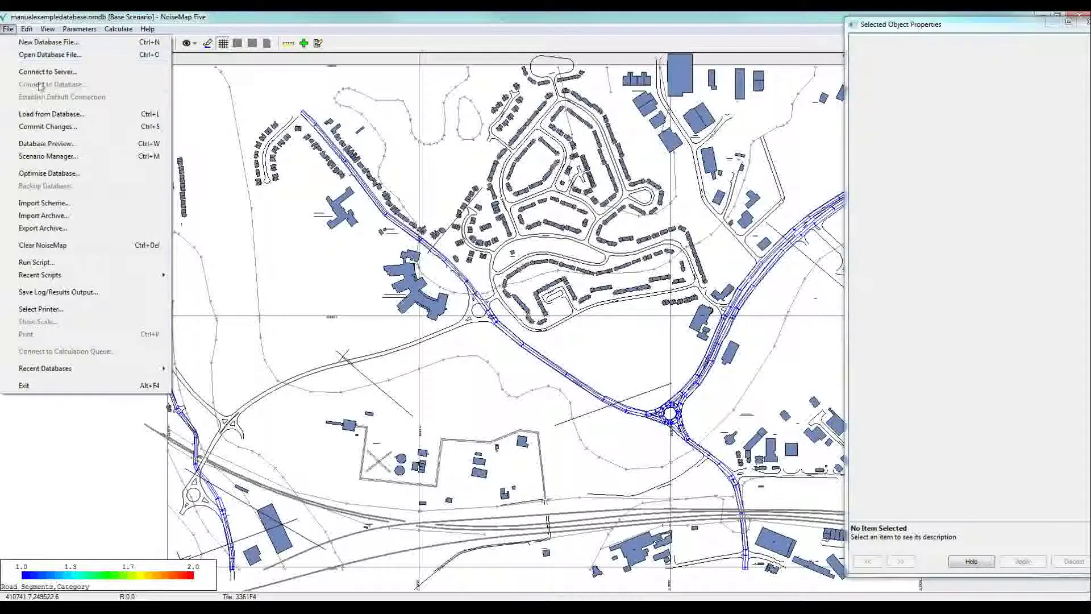
{"action": "left_click", "coordinate": [51, 144]}
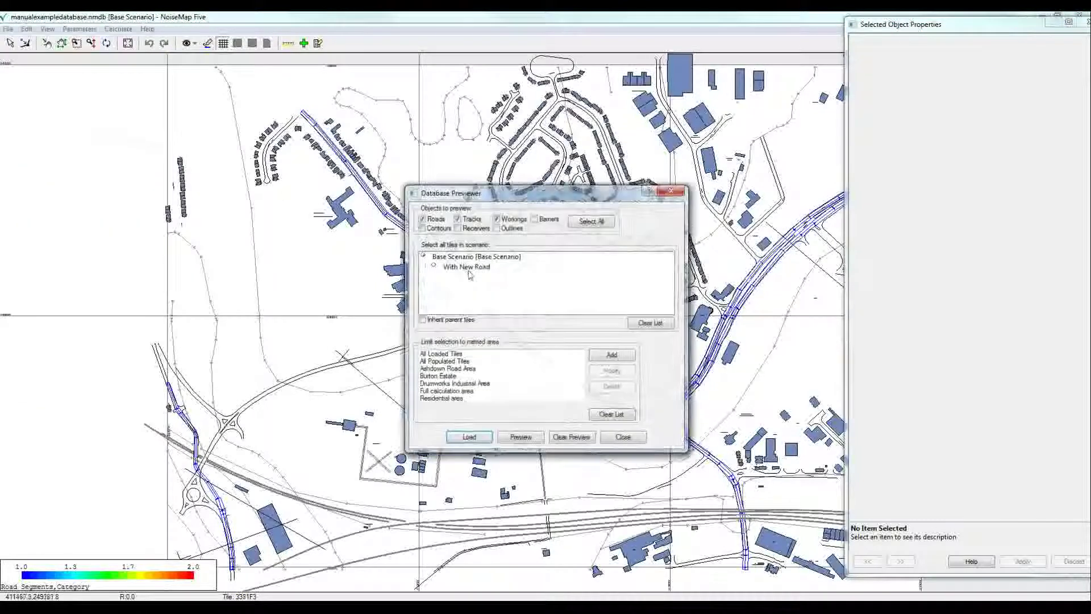
{"action": "left_click", "coordinate": [469, 268]}
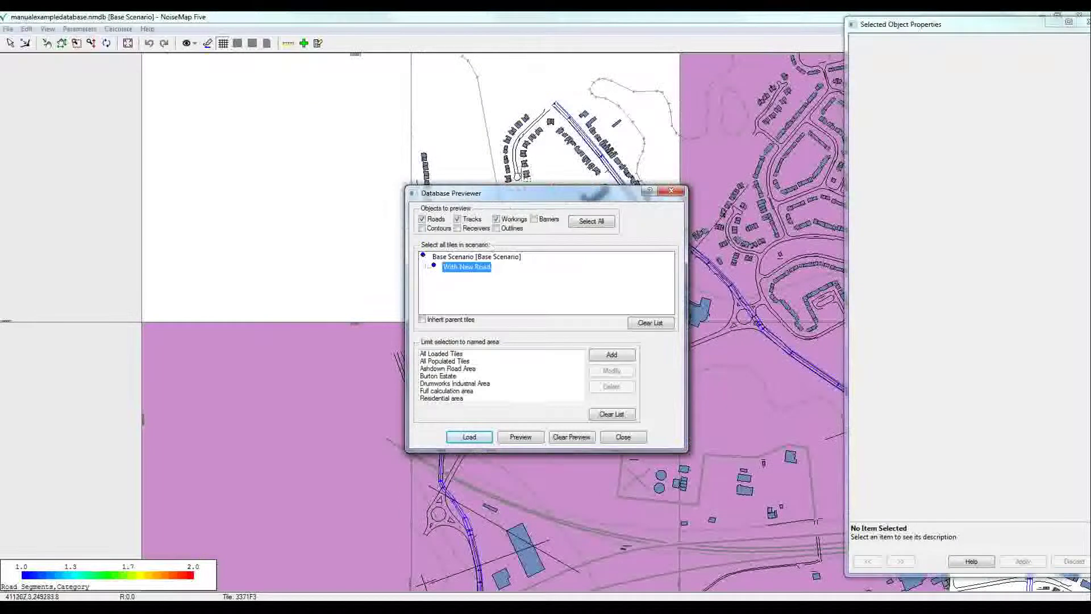
{"action": "left_click_drag", "start_coordinate": [528, 200], "coordinate": [907, 142]}
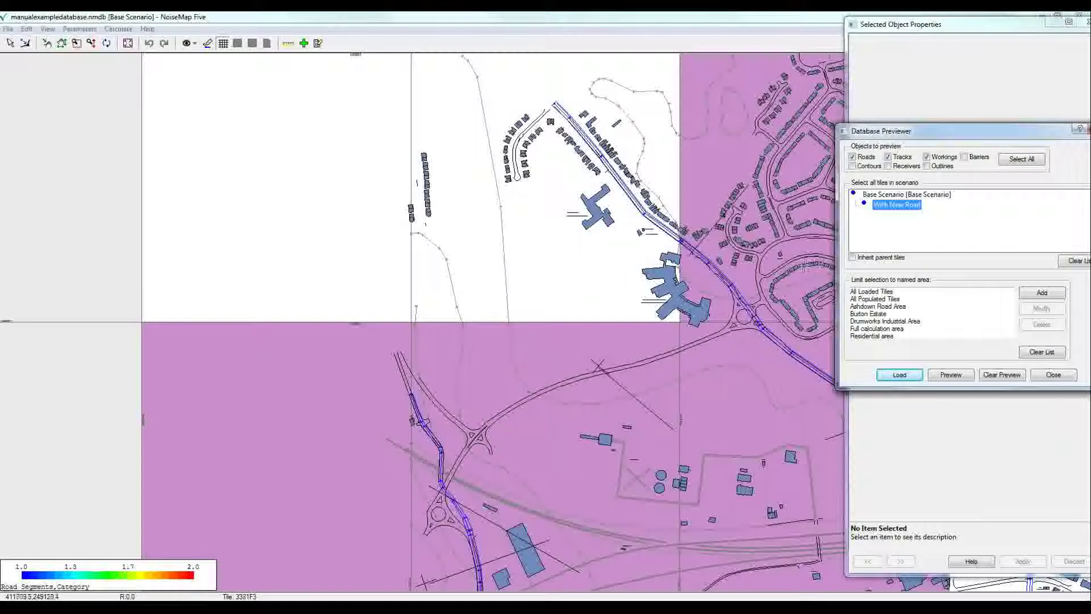
Load the With New Road scenario with inherited parent tiles, replacing Base Scenario.
{"action": "left_click", "coordinate": [858, 260]}
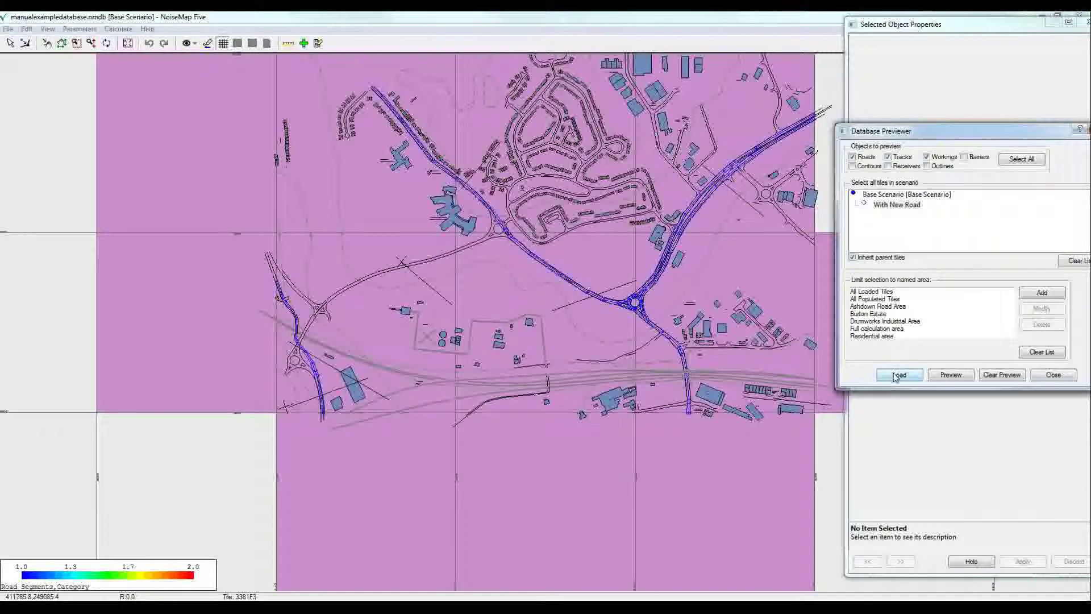
{"action": "left_click", "coordinate": [950, 375]}
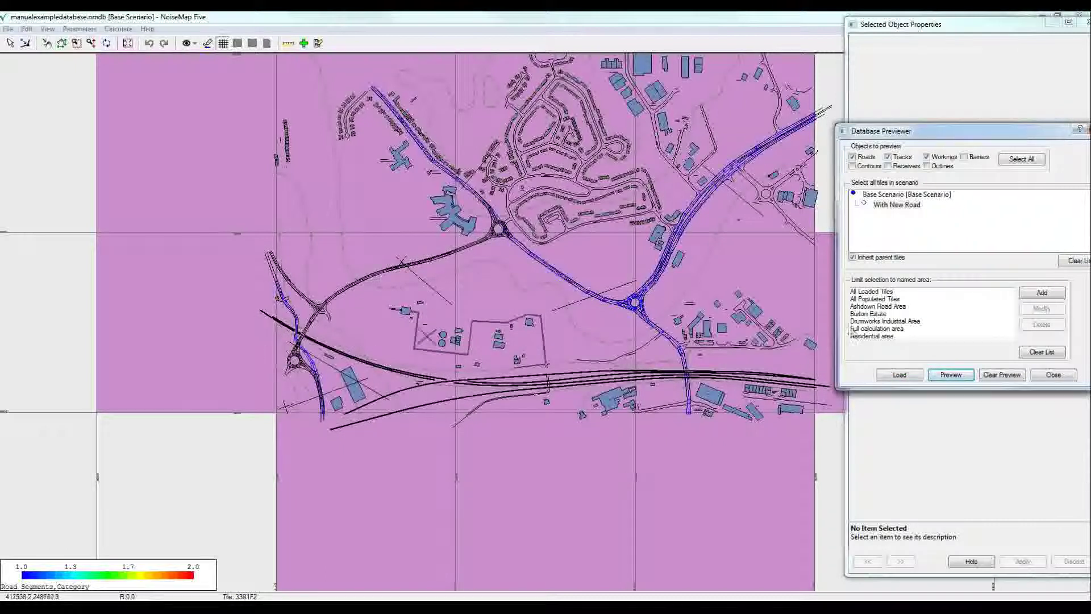
{"action": "left_click", "coordinate": [899, 376]}
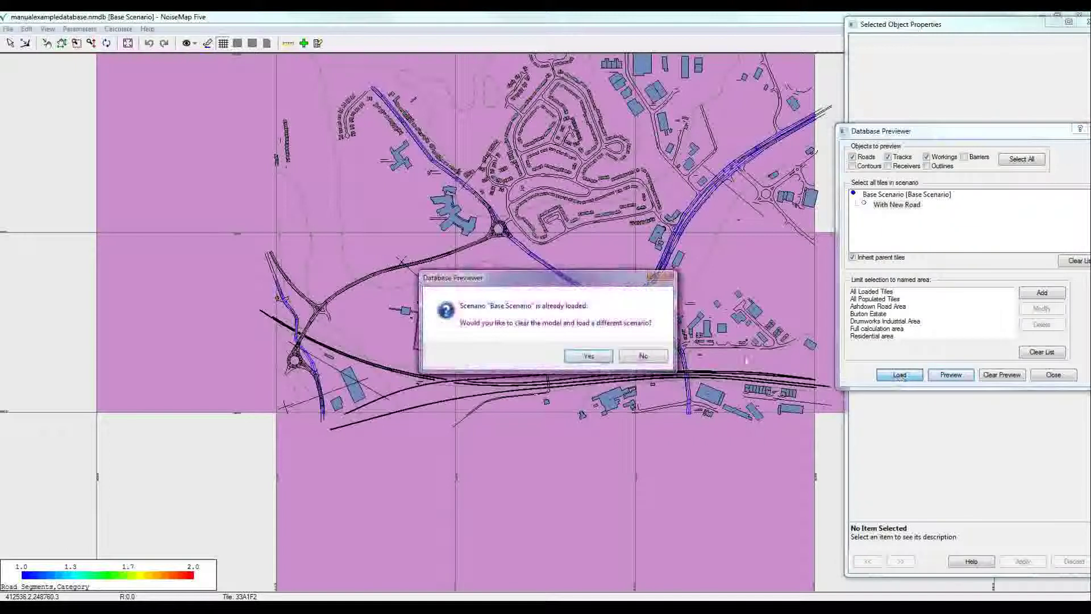
{"action": "left_click", "coordinate": [589, 357]}
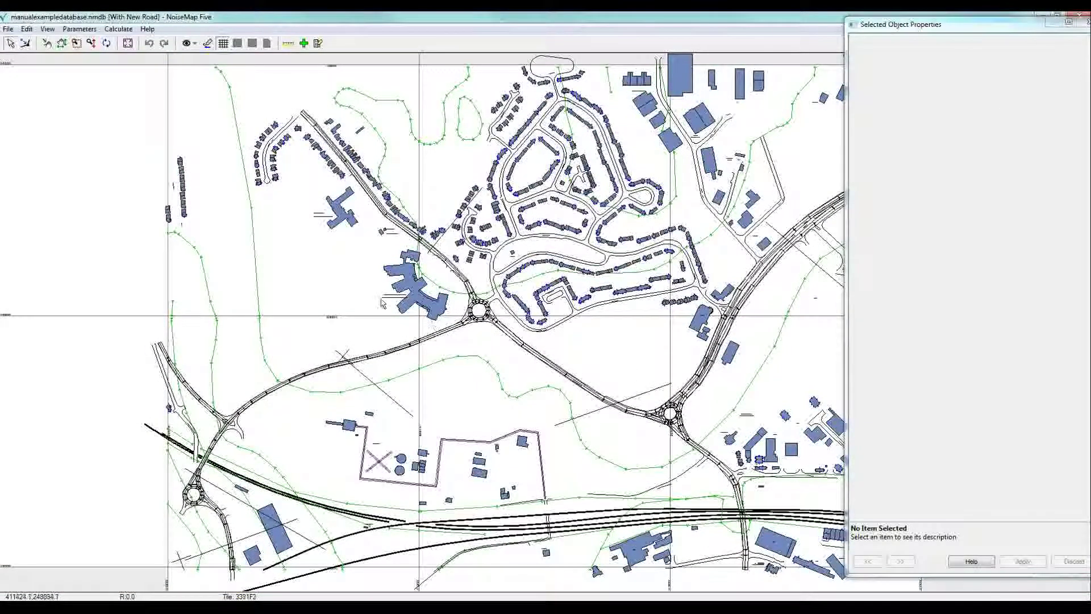
Look through the View and File menus, then return to the View menu.
{"action": "left_click", "coordinate": [47, 30]}
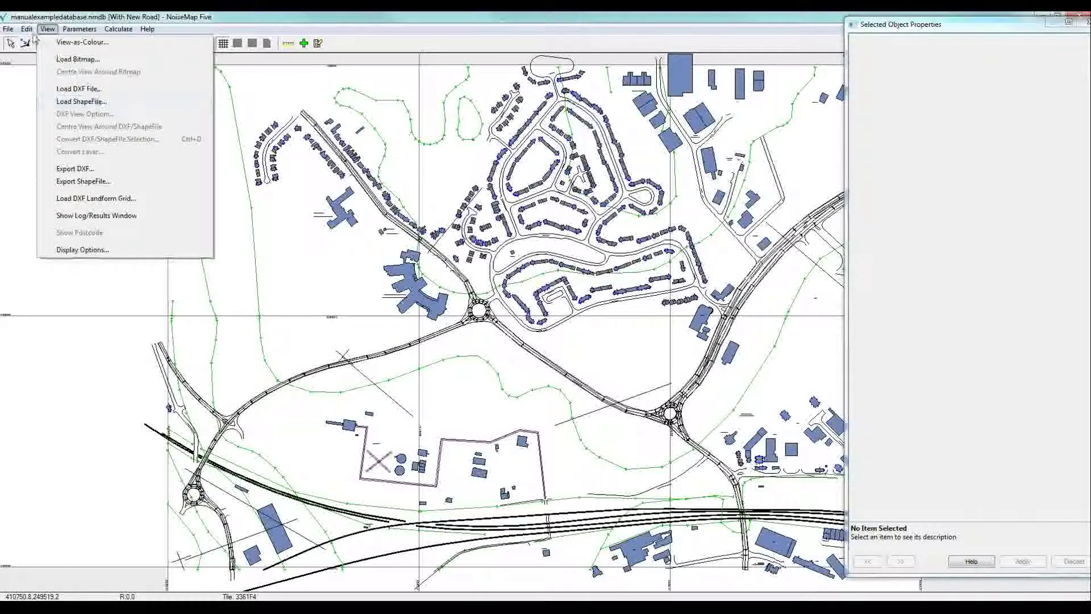
{"action": "mouse_move", "coordinate": [9, 29]}
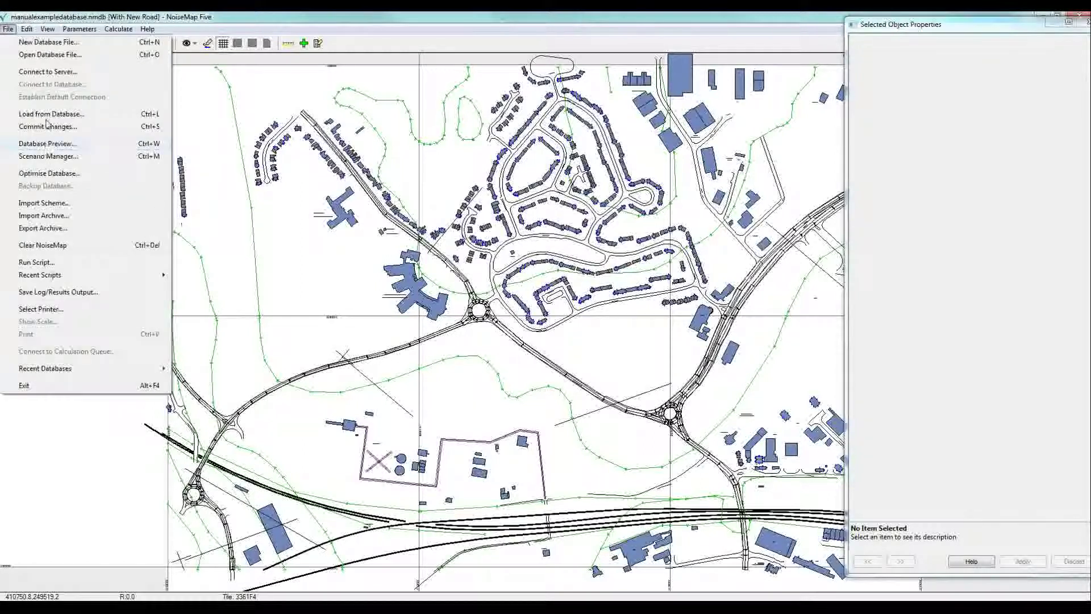
{"action": "left_click", "coordinate": [47, 29]}
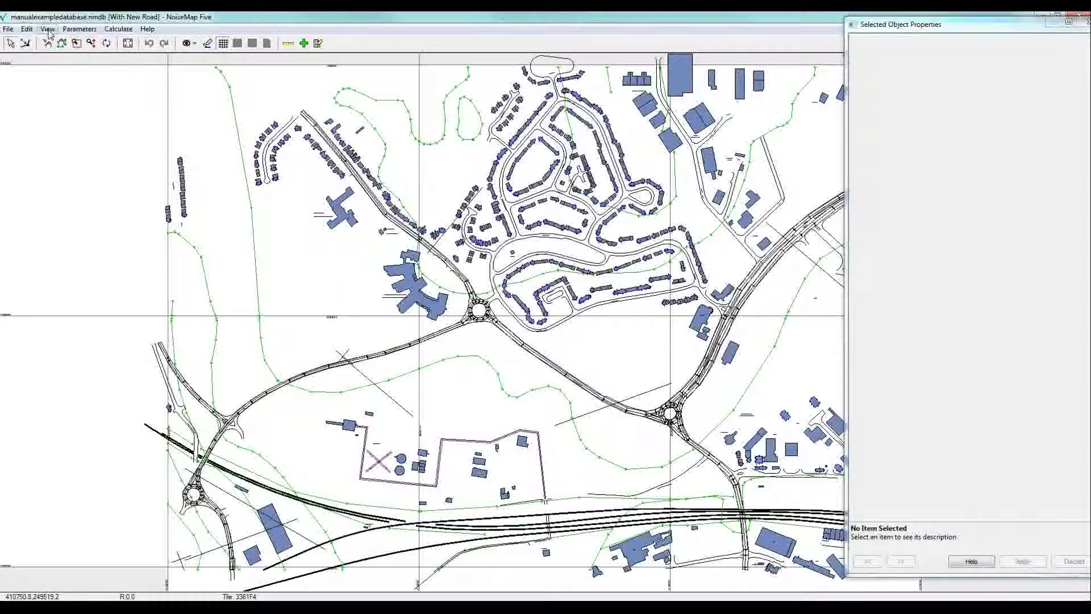
Colour the new scenario's road segments by Category, giving a 1.0–3.0 legend.
{"action": "left_click", "coordinate": [47, 30]}
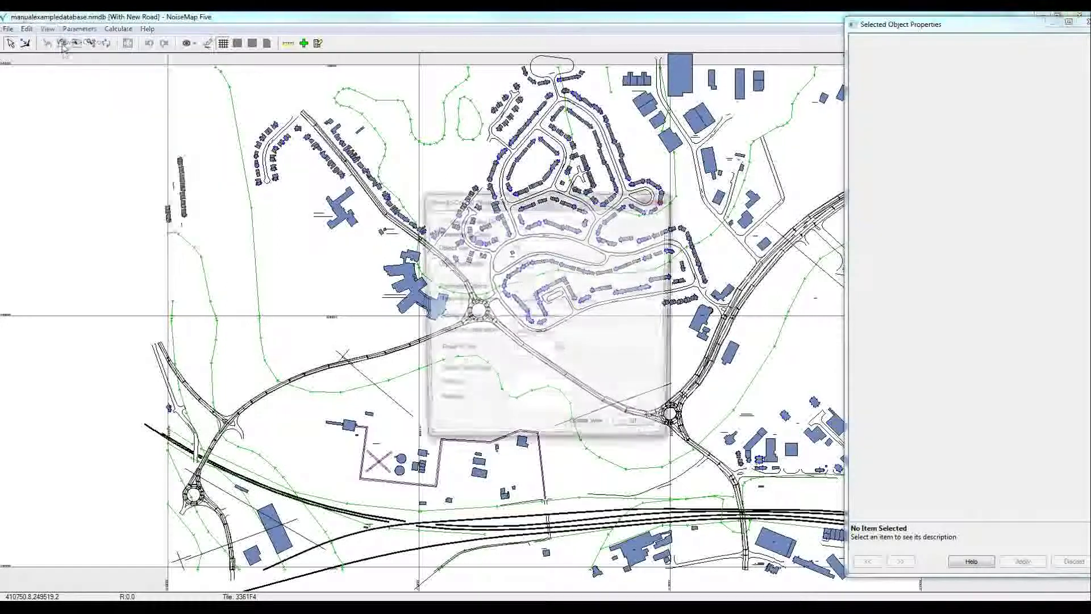
{"action": "left_click", "coordinate": [61, 43]}
{"action": "left_click_drag", "start_coordinate": [529, 204], "coordinate": [847, 166]}
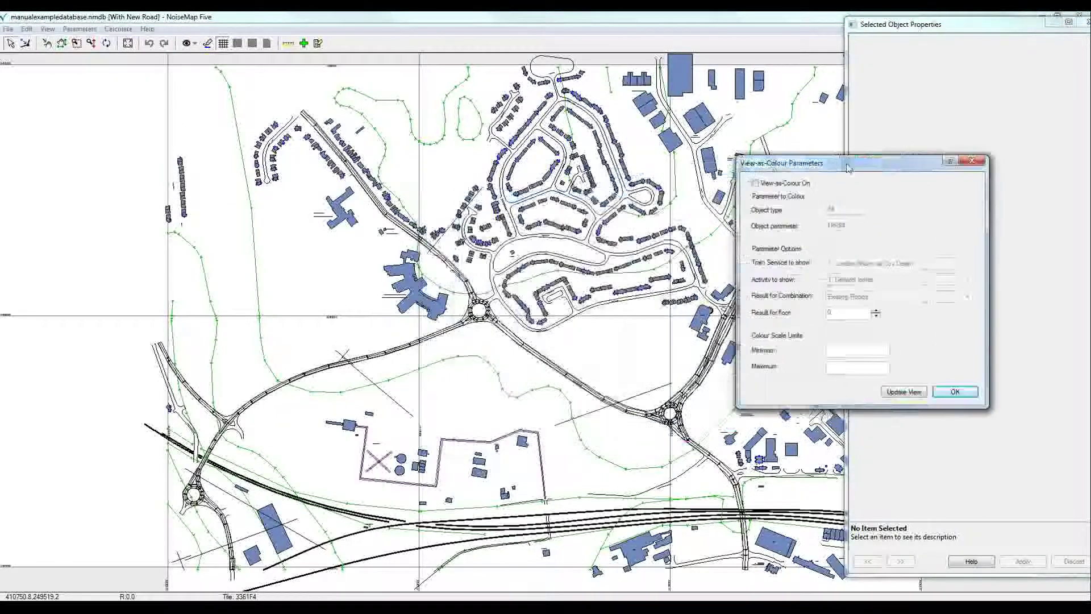
{"action": "left_click", "coordinate": [758, 182]}
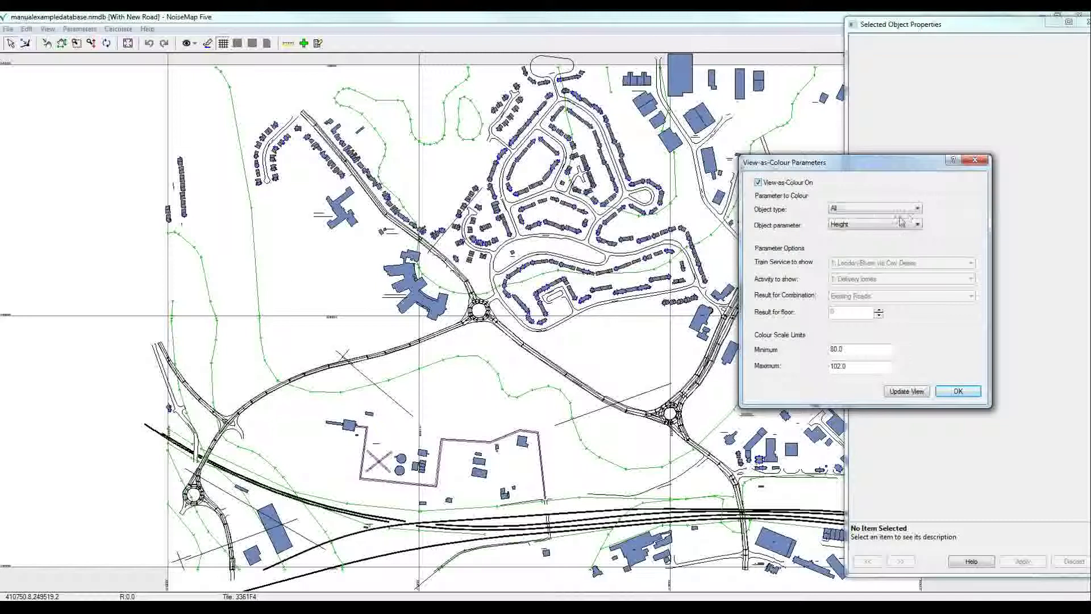
{"action": "left_click", "coordinate": [917, 209]}
{"action": "left_click", "coordinate": [905, 227]}
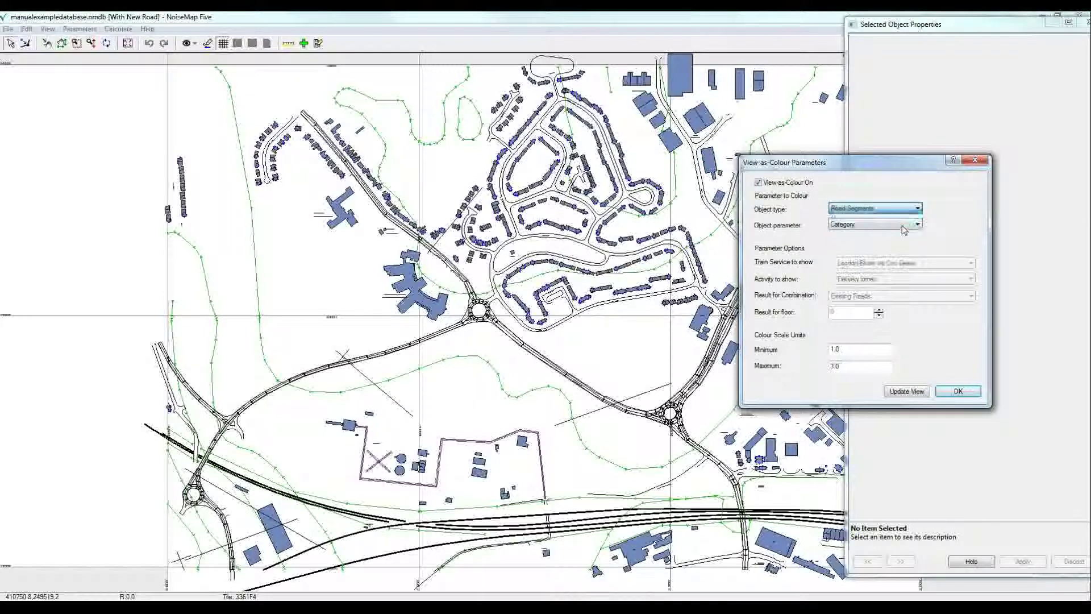
{"action": "left_click", "coordinate": [904, 392]}
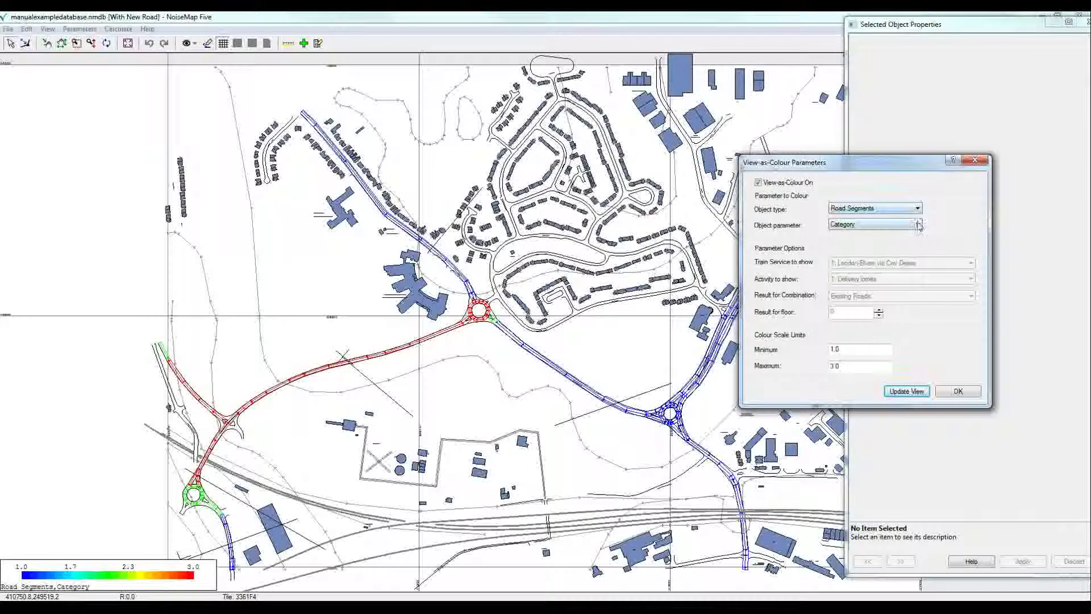
Recolour the roads by Flow Rate (4880.0–31500.0) and accept the colour settings.
{"action": "left_click", "coordinate": [919, 225]}
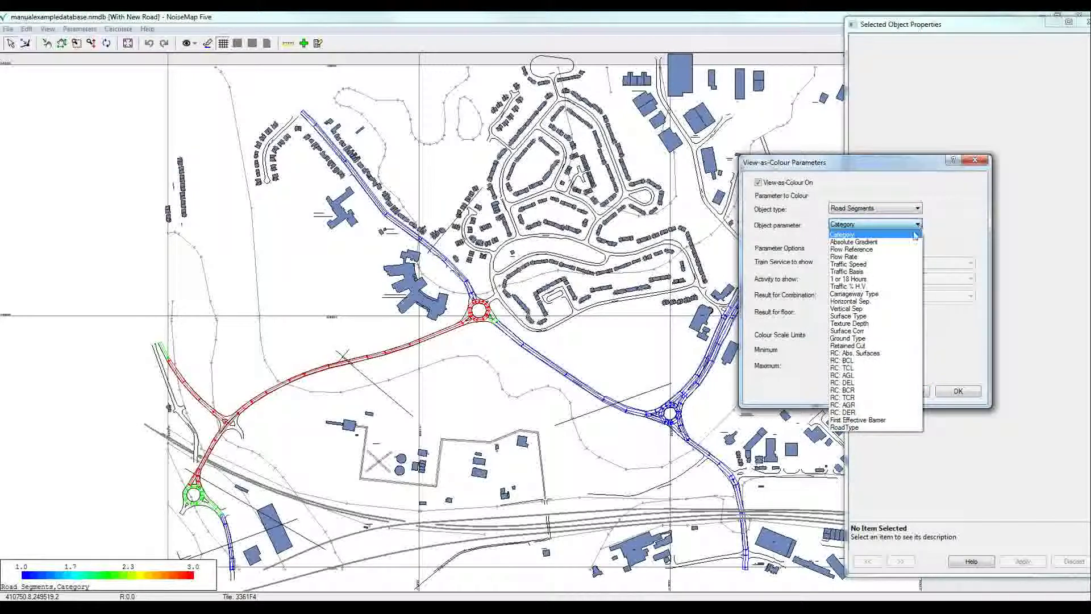
{"action": "left_click", "coordinate": [873, 258]}
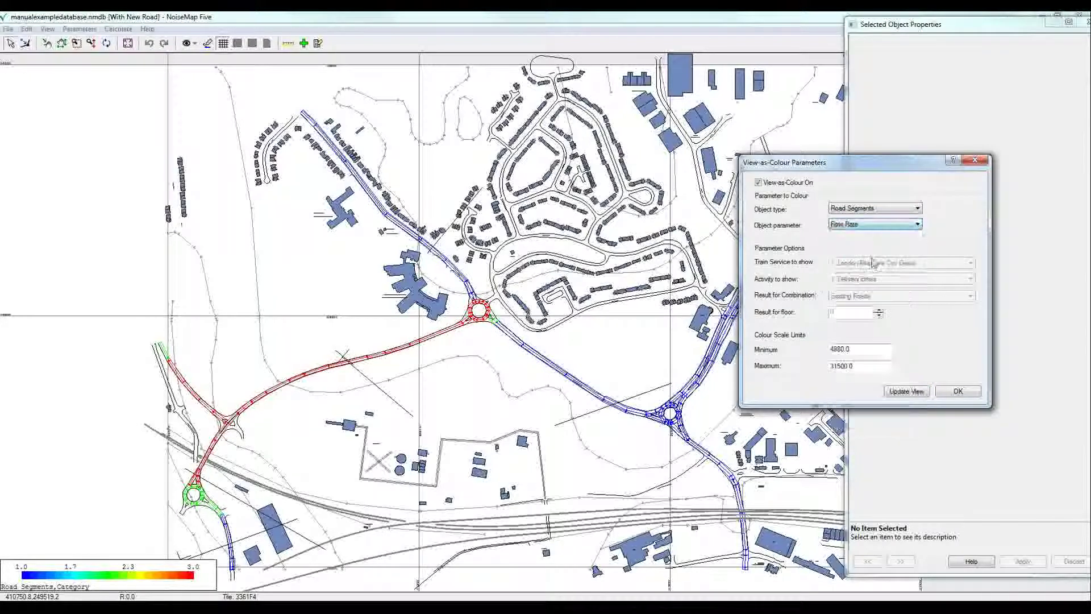
{"action": "left_click", "coordinate": [921, 392]}
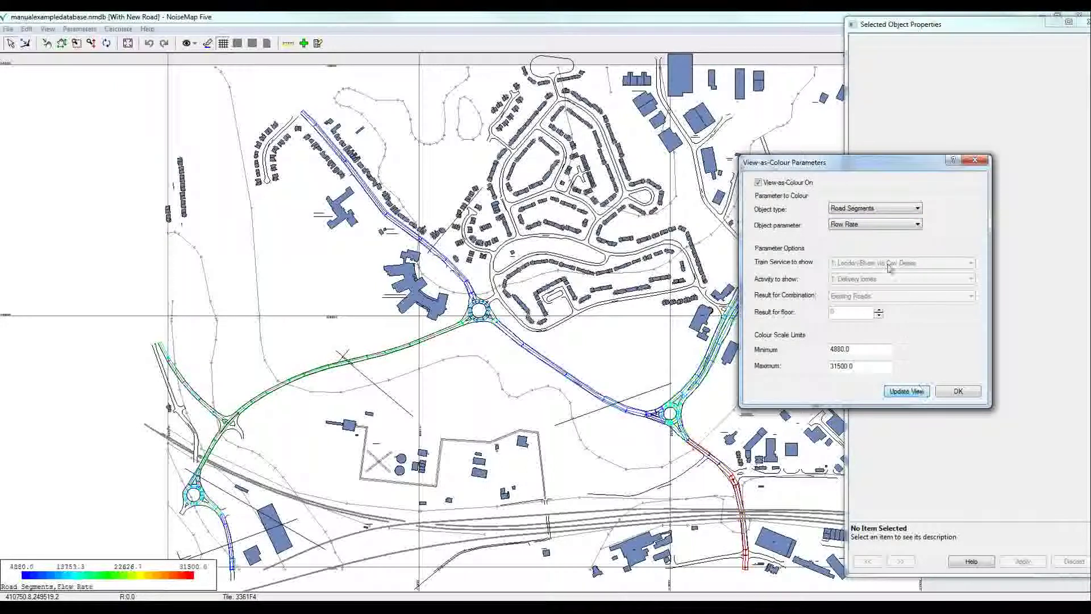
{"action": "left_click_drag", "start_coordinate": [854, 162], "coordinate": [945, 136]}
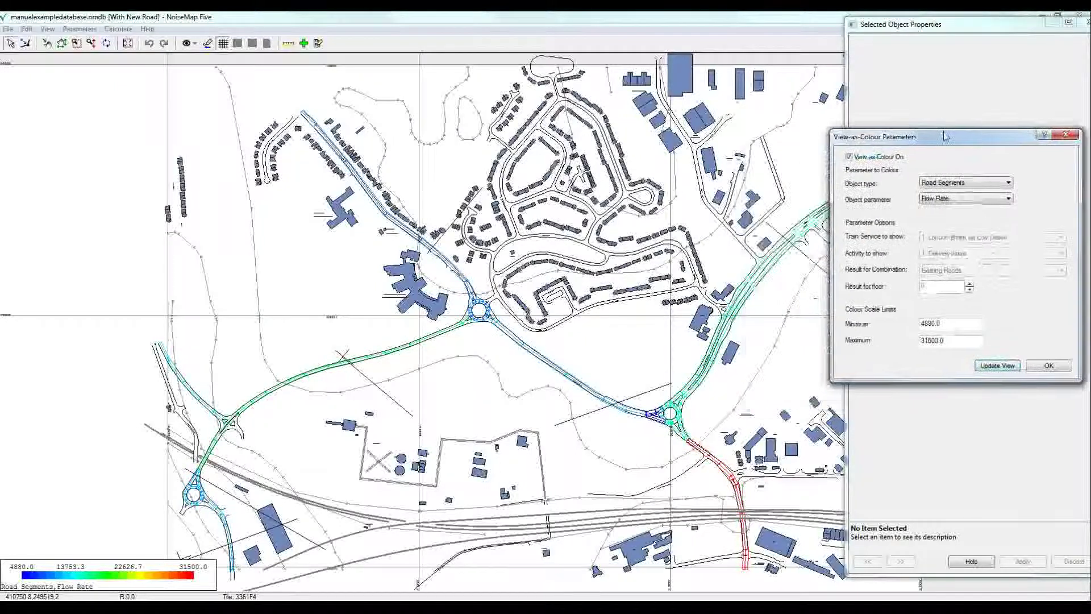
{"action": "left_click", "coordinate": [1041, 369]}
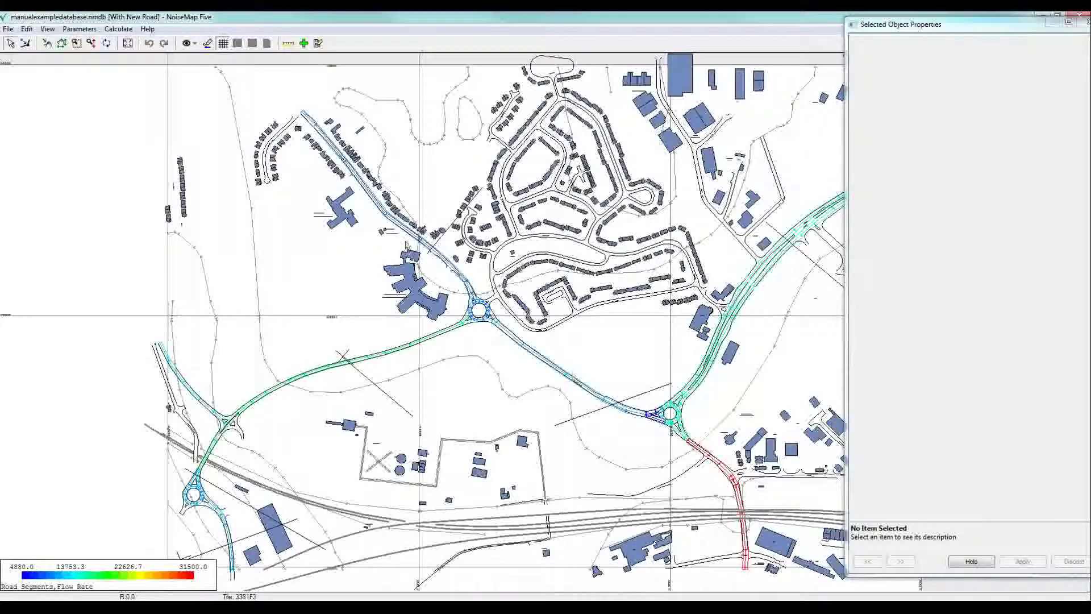
Show Ashdown Road segment 1290 properties (flow B431 Station Road, 8899 vehicles), shifting the window left.
{"action": "left_click", "coordinate": [376, 208]}
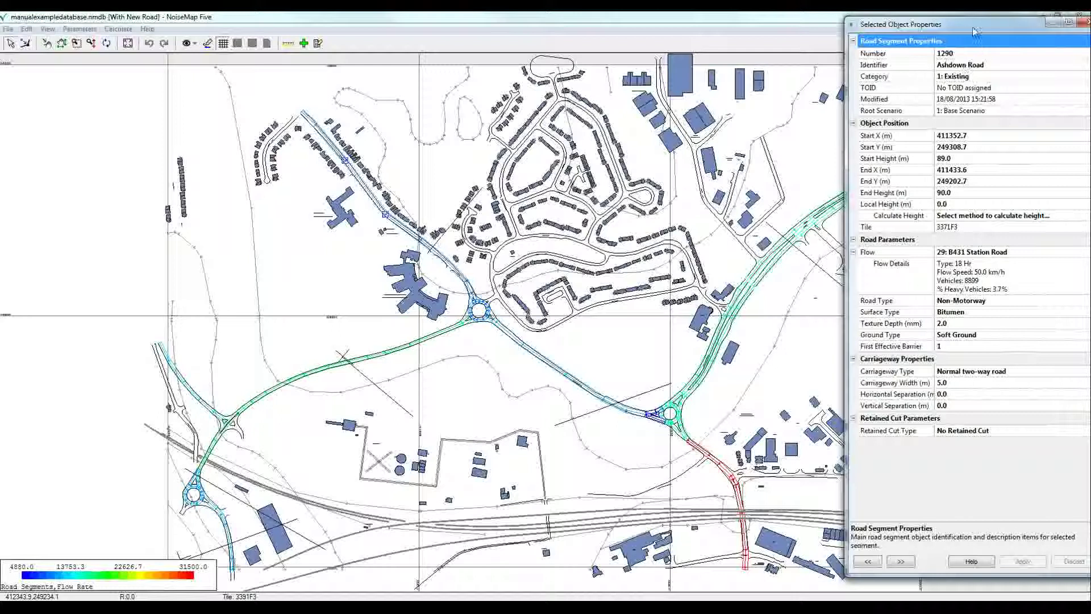
{"action": "left_click_drag", "start_coordinate": [973, 31], "coordinate": [893, 37]}
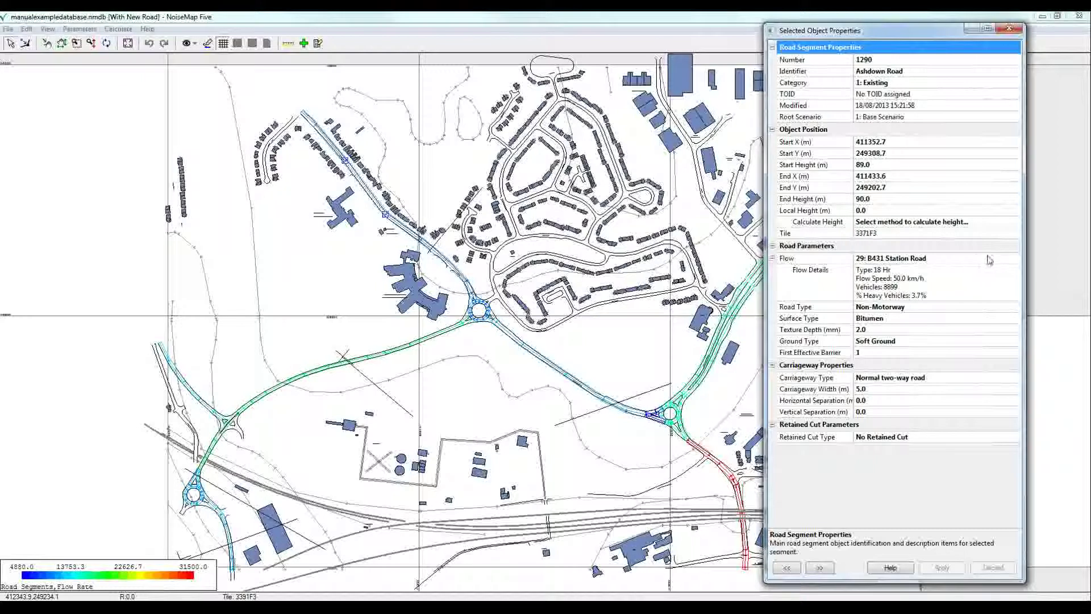
{"action": "left_click", "coordinate": [1016, 262]}
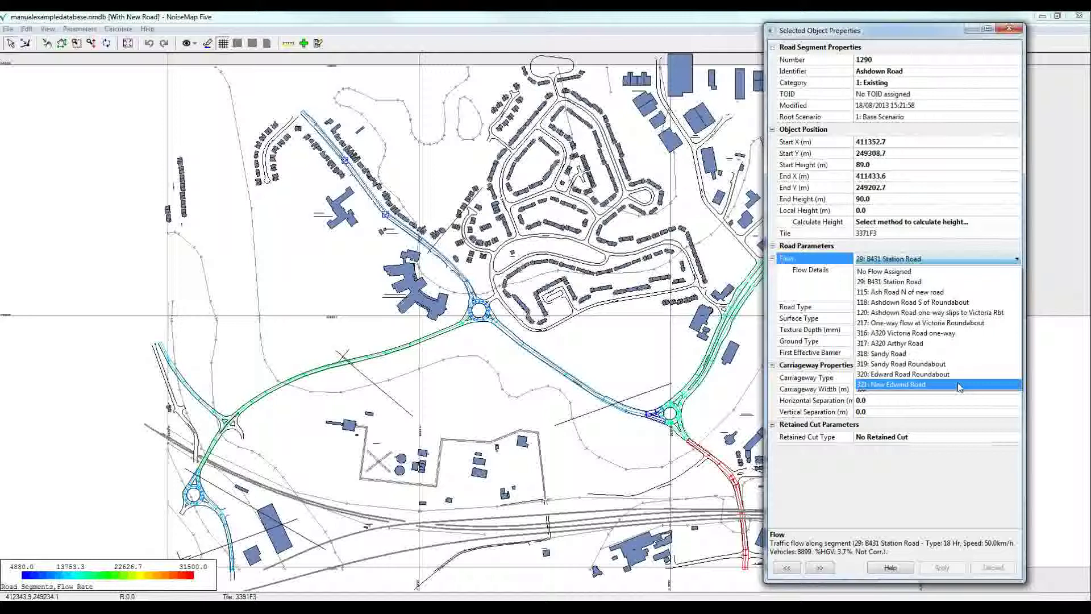
{"action": "key", "text": "Escape"}
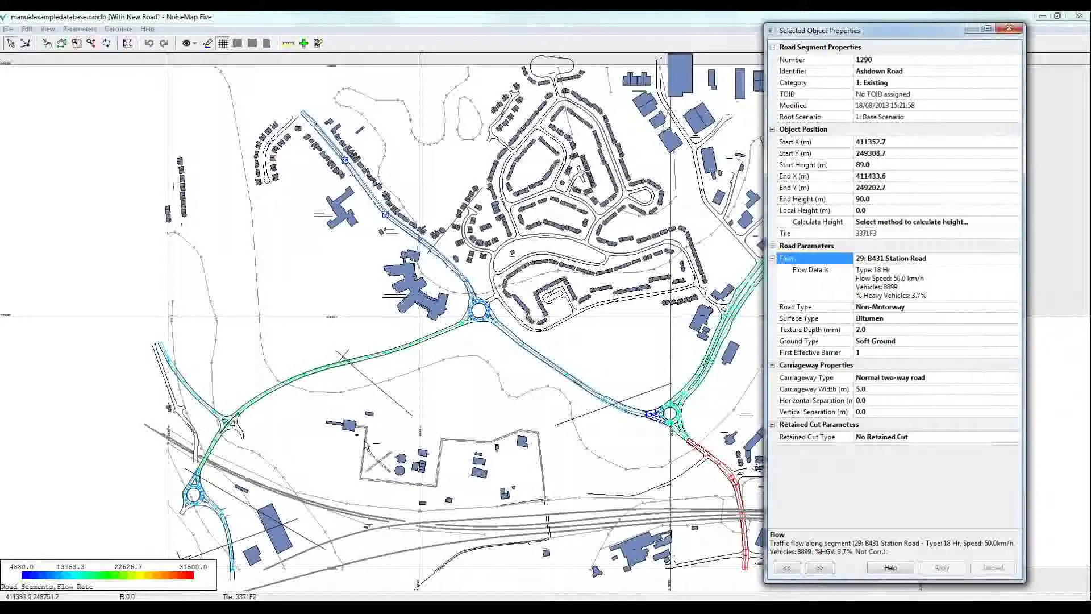
Inspect the Works access route segment's activities, then view building outline 918 at 93.3 m.
{"action": "left_click", "coordinate": [364, 446]}
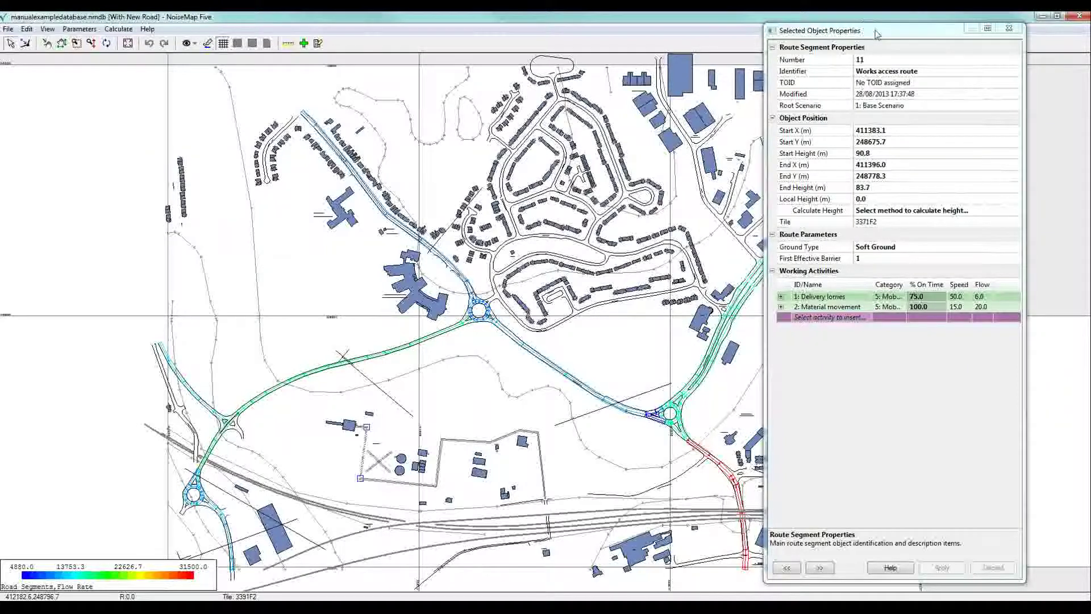
{"action": "left_click_drag", "start_coordinate": [863, 36], "coordinate": [937, 33]}
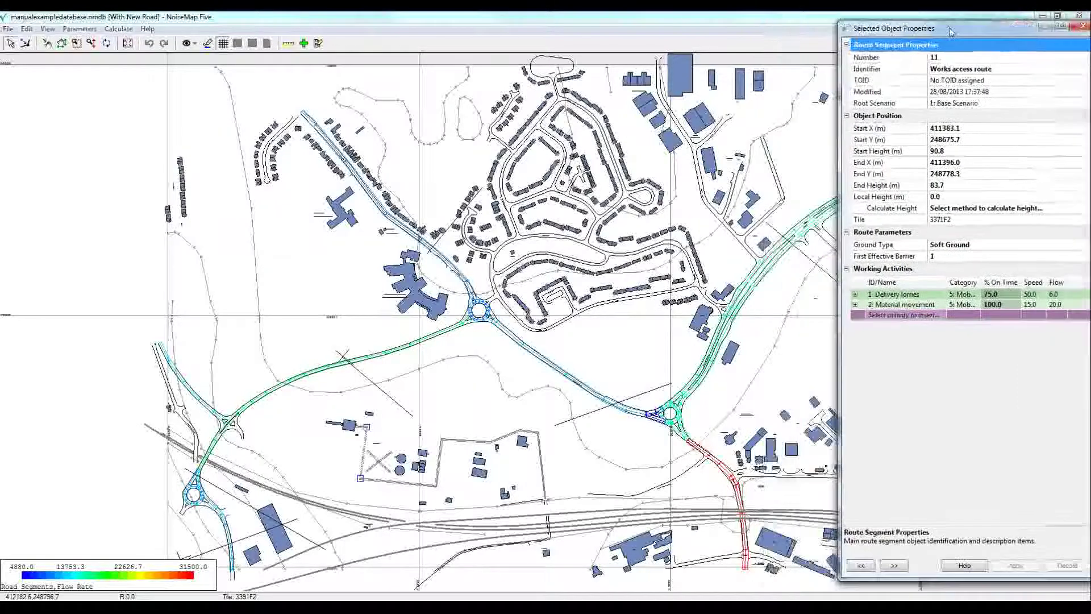
{"action": "left_click", "coordinate": [704, 321]}
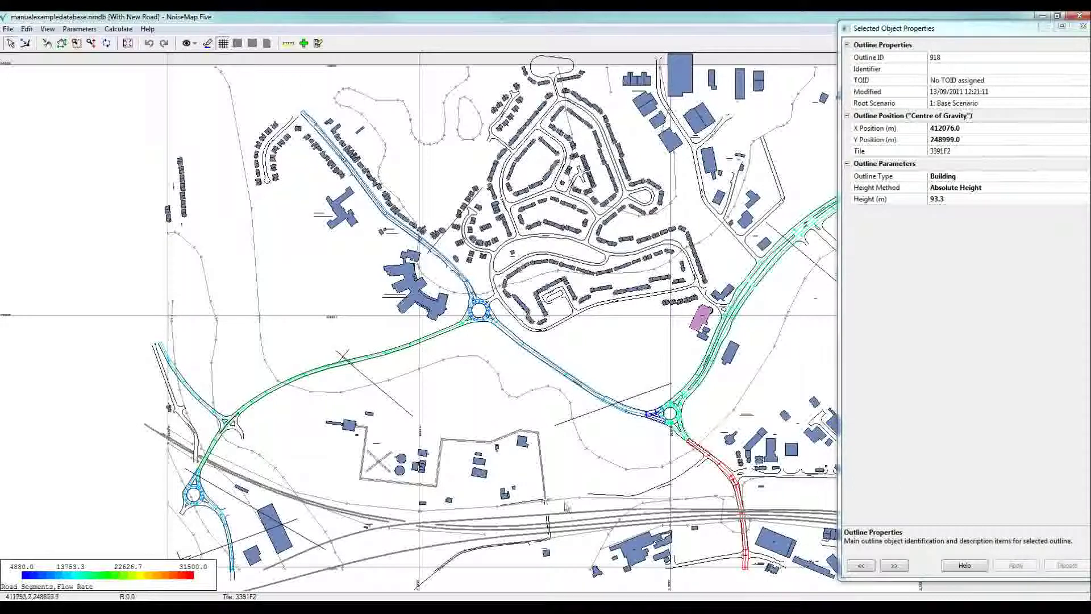
Display track segment 105, Main Railway Line, with its four train services.
{"action": "left_click", "coordinate": [562, 517]}
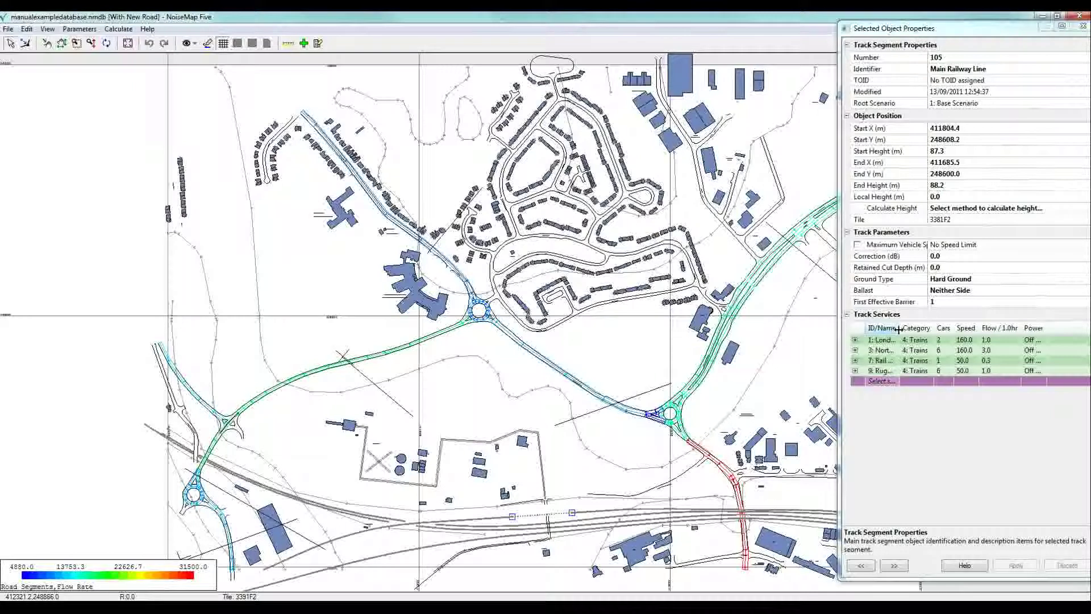
Widen the service names and expand London–Bham to reveal the 2-car 350 Desiro M.
{"action": "left_click_drag", "start_coordinate": [900, 328], "coordinate": [948, 328]}
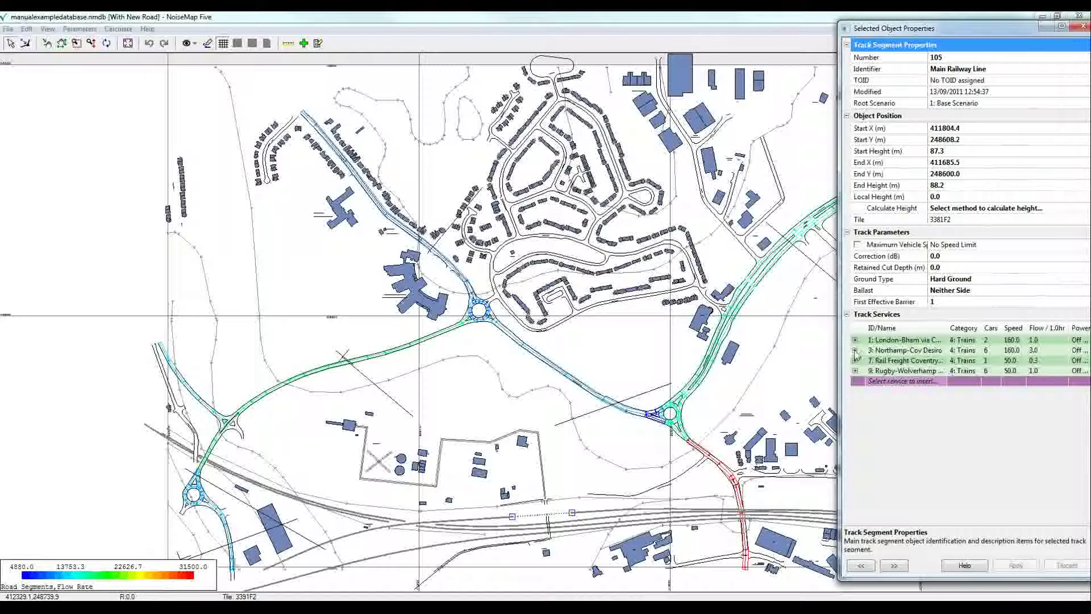
{"action": "left_click", "coordinate": [854, 339]}
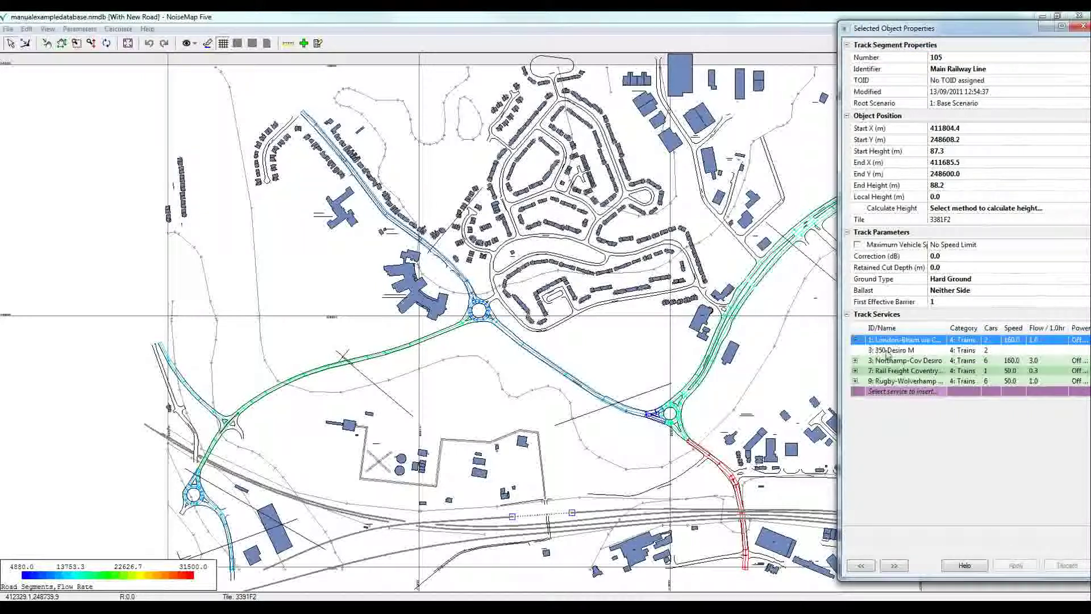